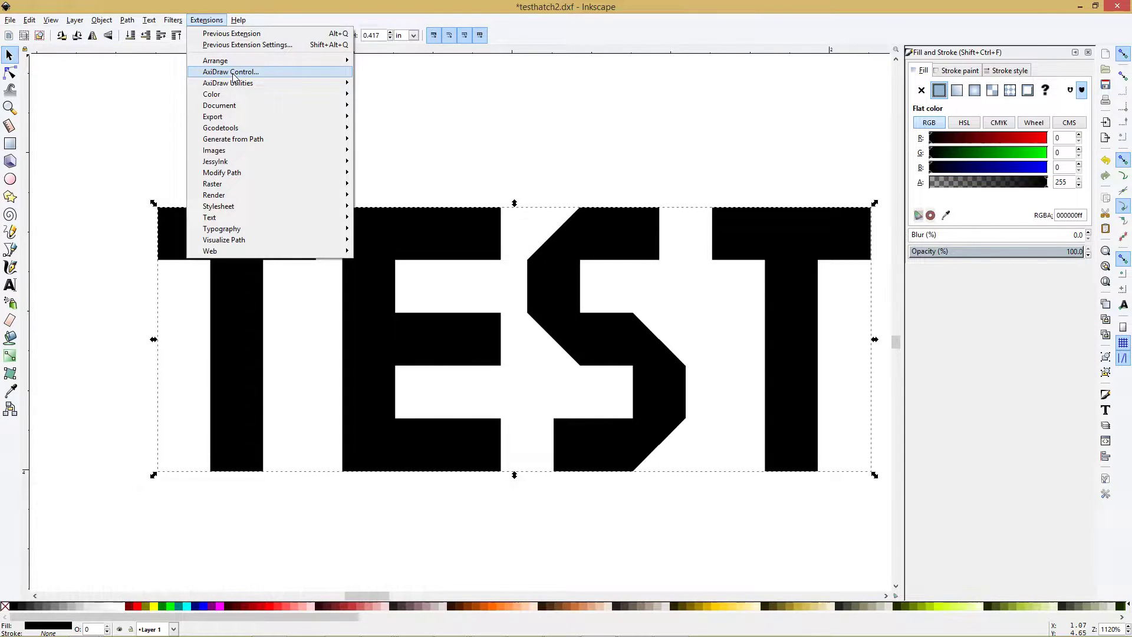
# - Remove the fill from the TEST lettering and give it a flat black stroke
pyautogui.click(104, 105)
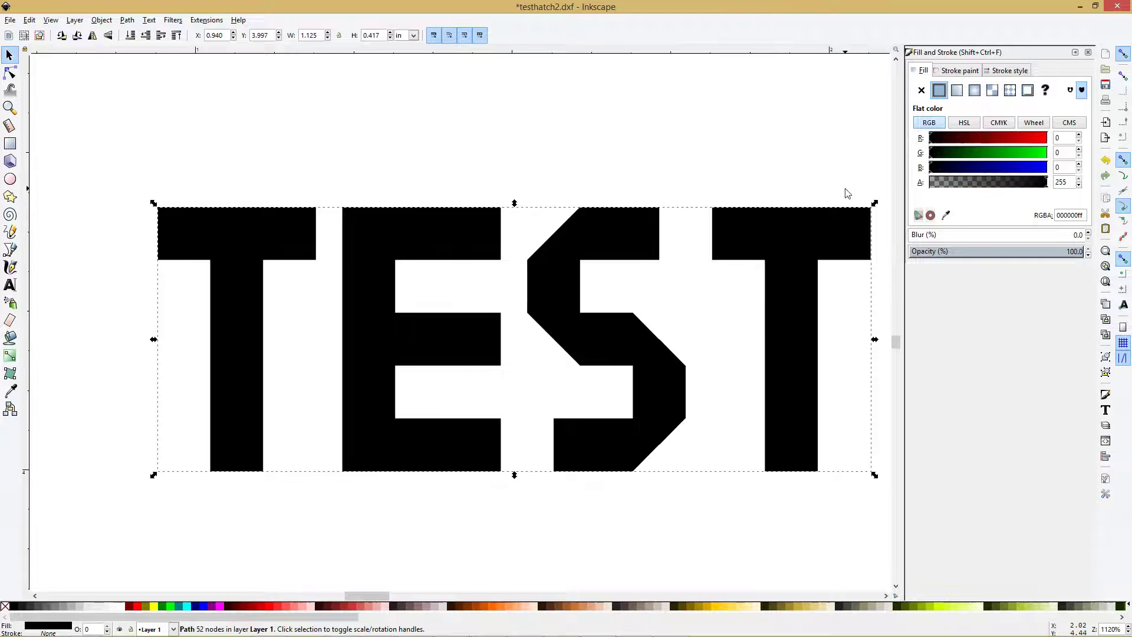
pyautogui.click(921, 90)
pyautogui.click(952, 70)
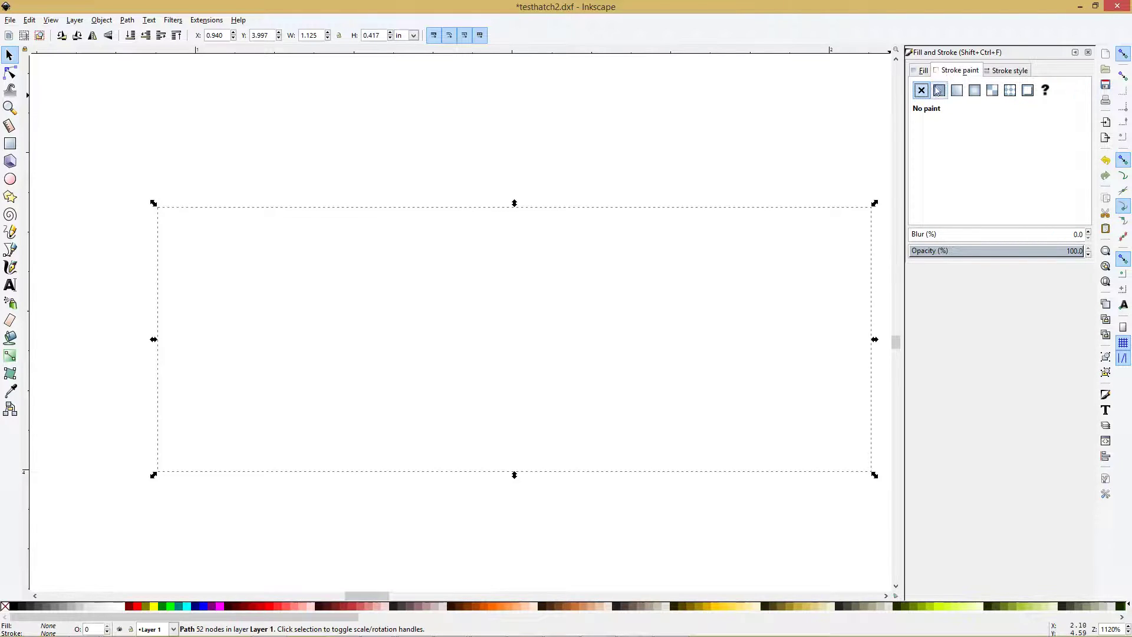
pyautogui.click(939, 90)
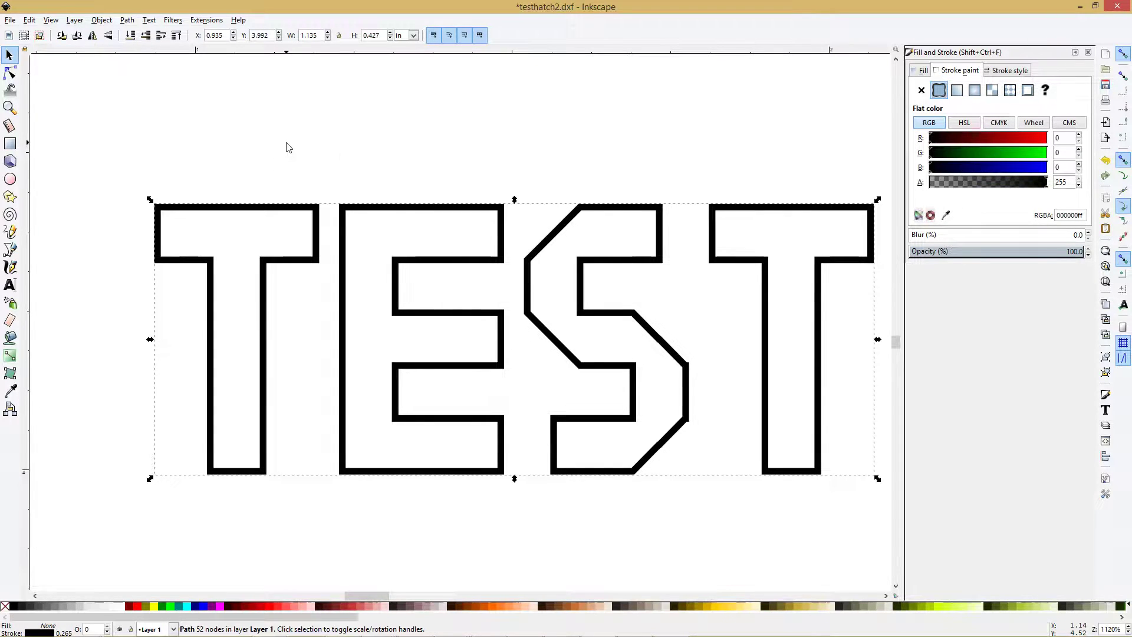
pyautogui.click(101, 21)
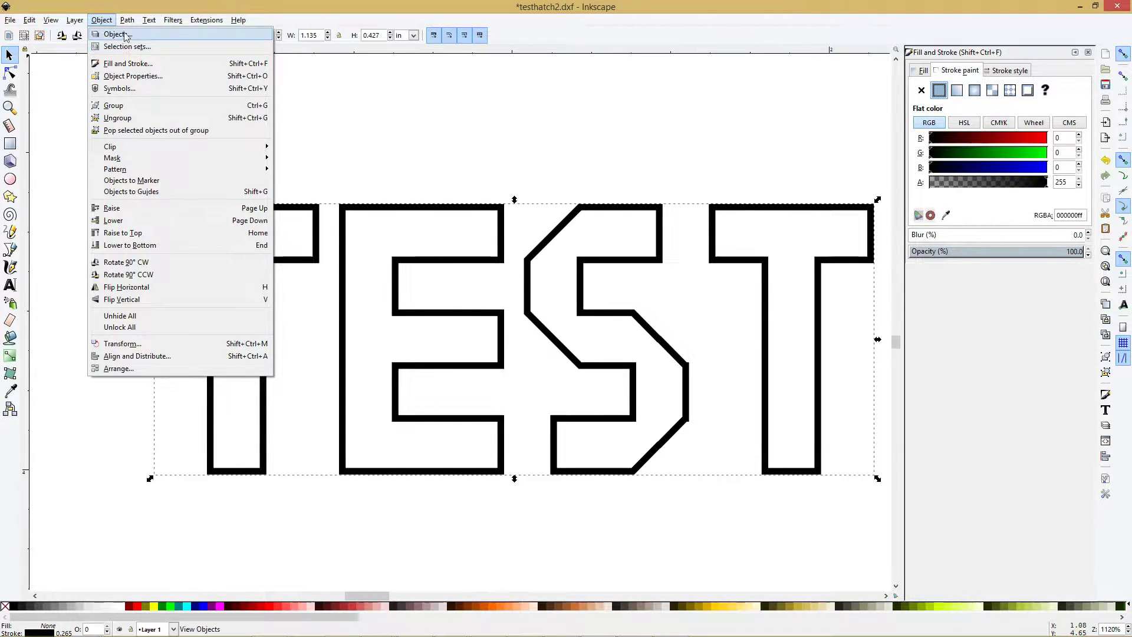
pyautogui.moveTo(129, 26)
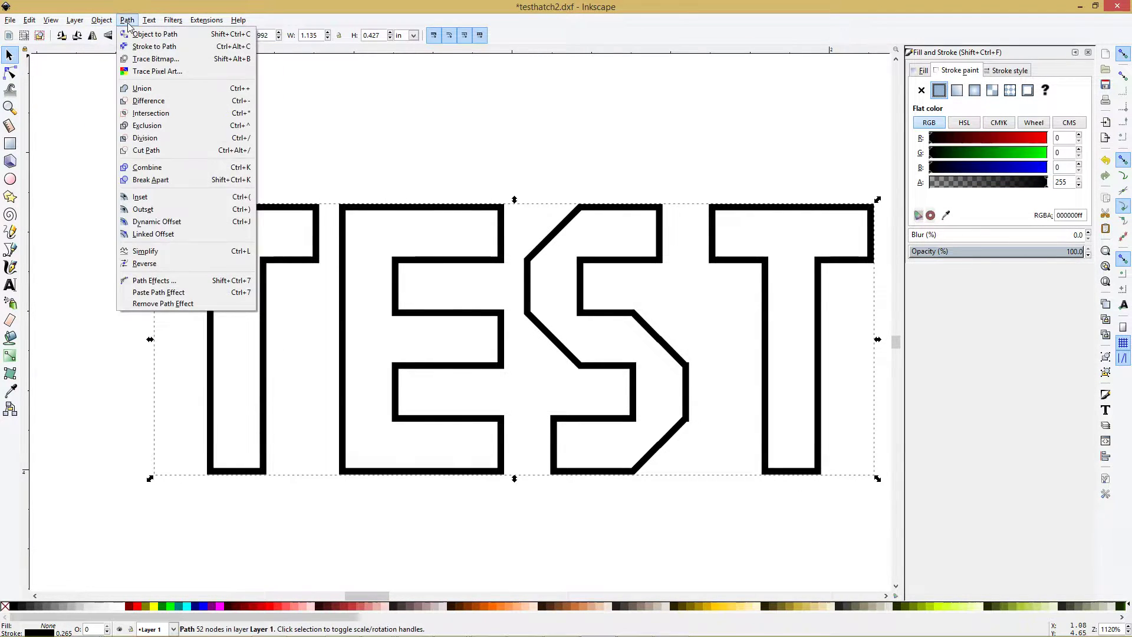
pyautogui.click(160, 89)
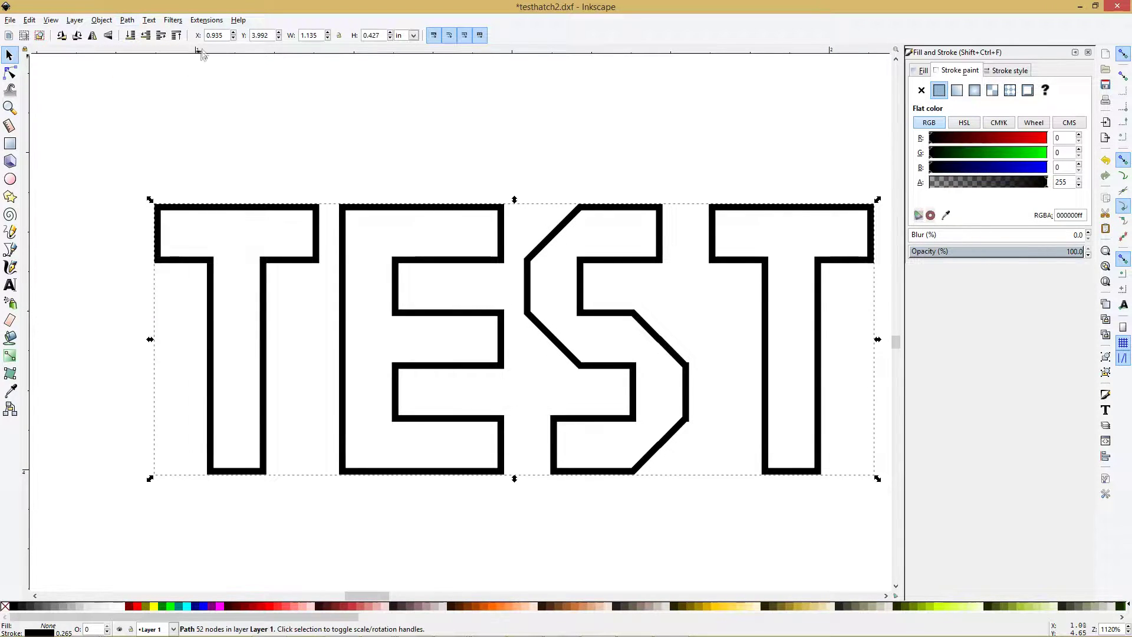
# - Start the AxiDraw Hatch fill extension on the outlined TEST lettering and turn on its live preview
pyautogui.click(207, 23)
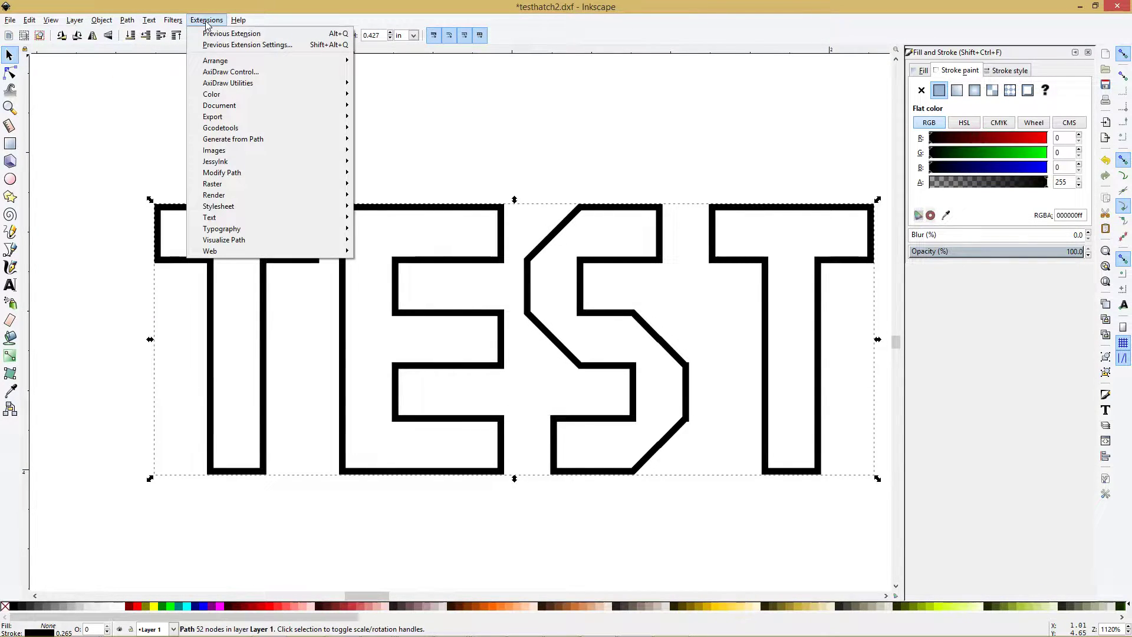
pyautogui.moveTo(250, 84)
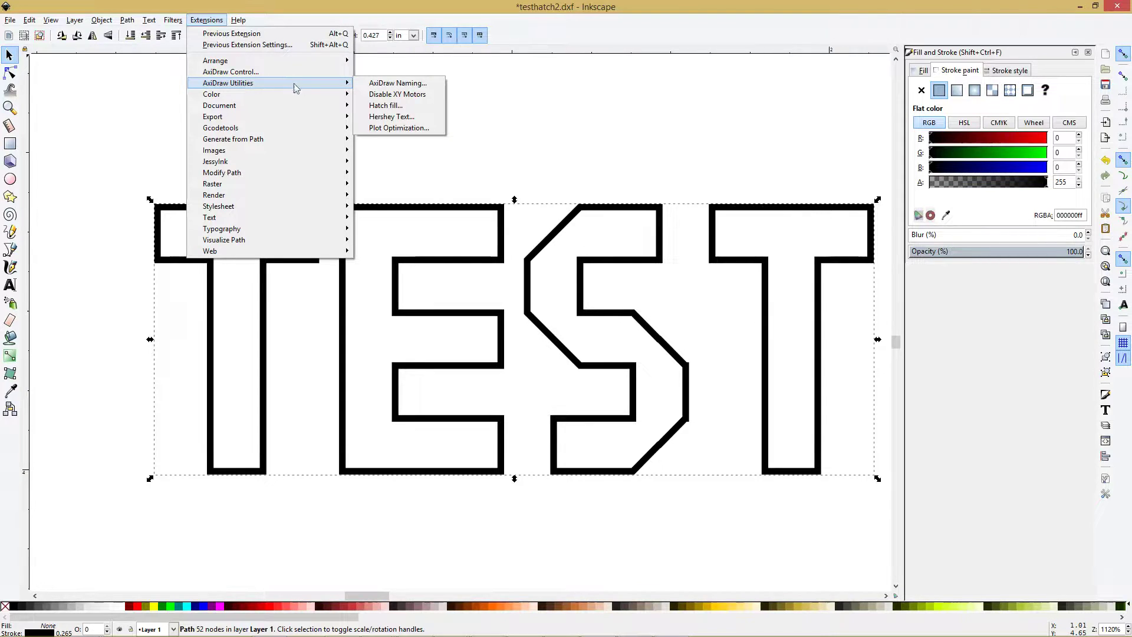
pyautogui.click(400, 106)
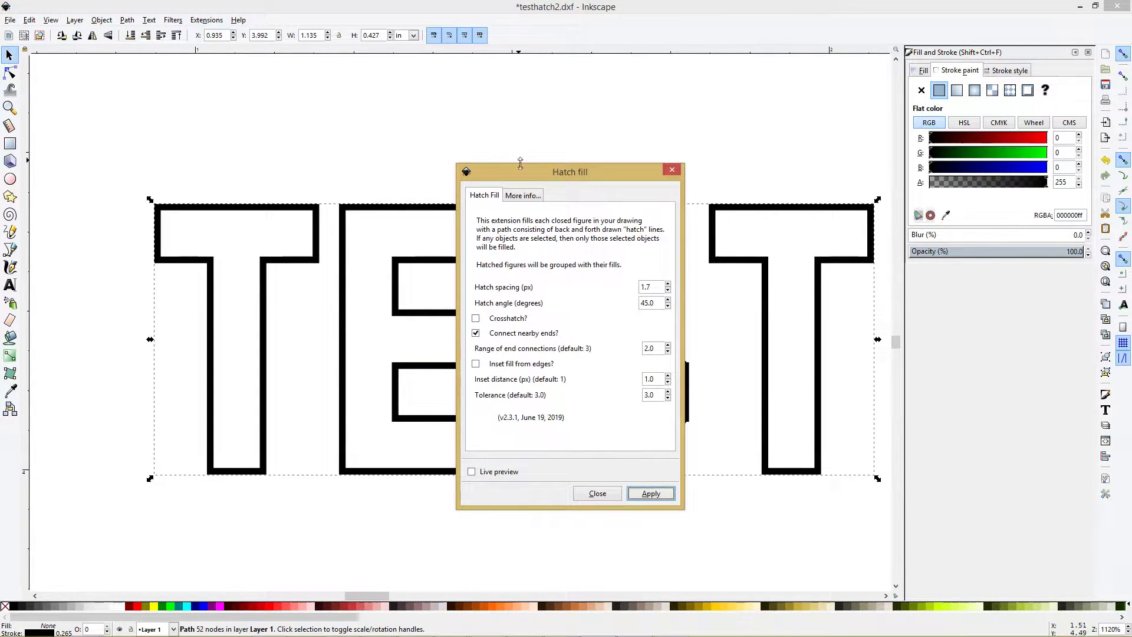
pyautogui.moveTo(521, 171)
pyautogui.mouseDown()
pyautogui.moveTo(490, 105)
pyautogui.moveTo(514, 93)
pyautogui.mouseUp()
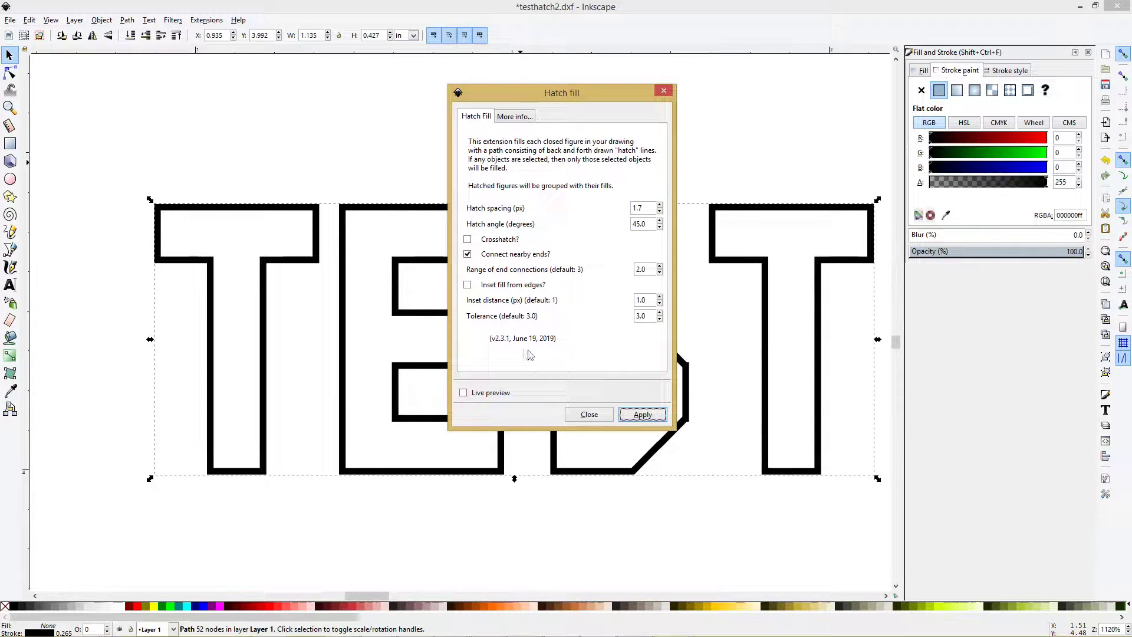
pyautogui.click(464, 393)
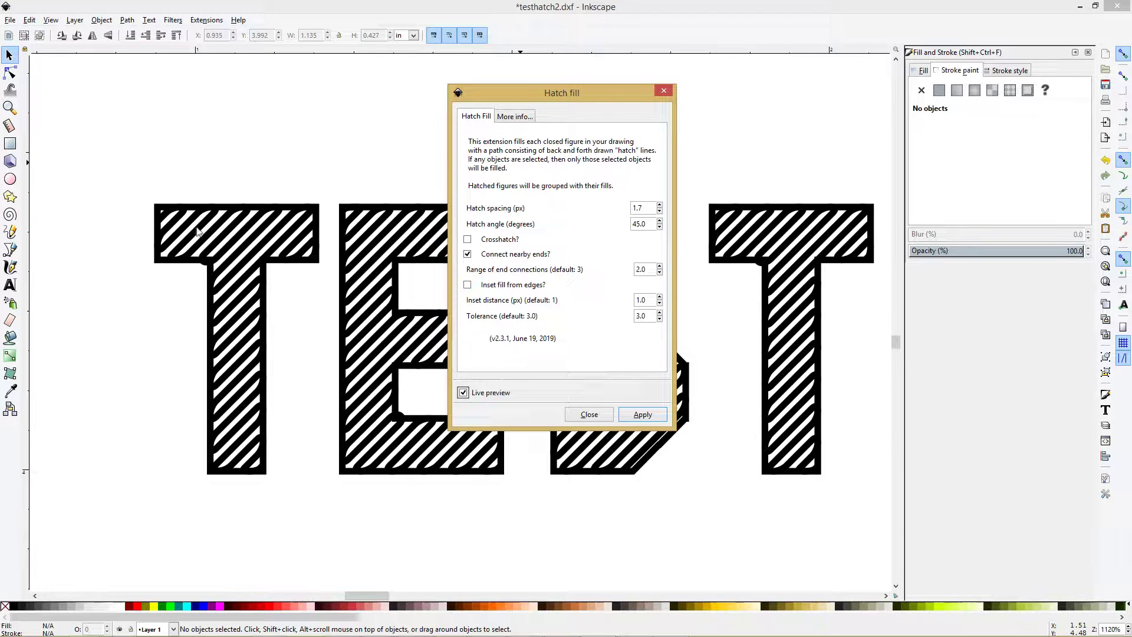
# - Preview a hatch spacing of 3.0 px and set the spacing back to 1.7 px
pyautogui.doubleClick(631, 206)
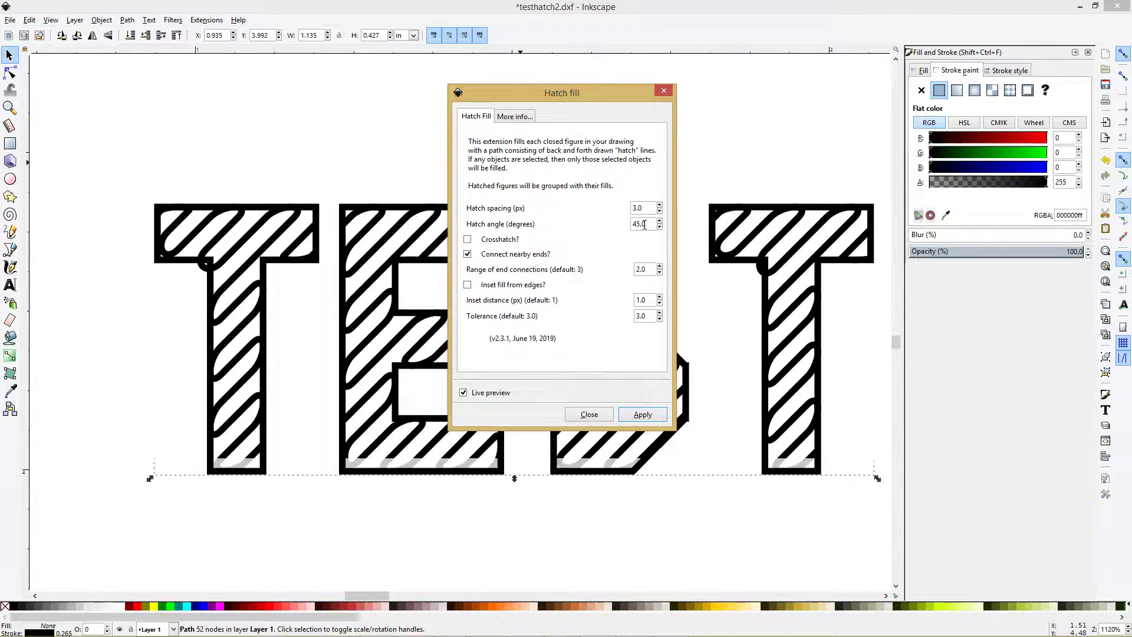
pyautogui.moveTo(644, 208); pyautogui.dragTo(613, 214)
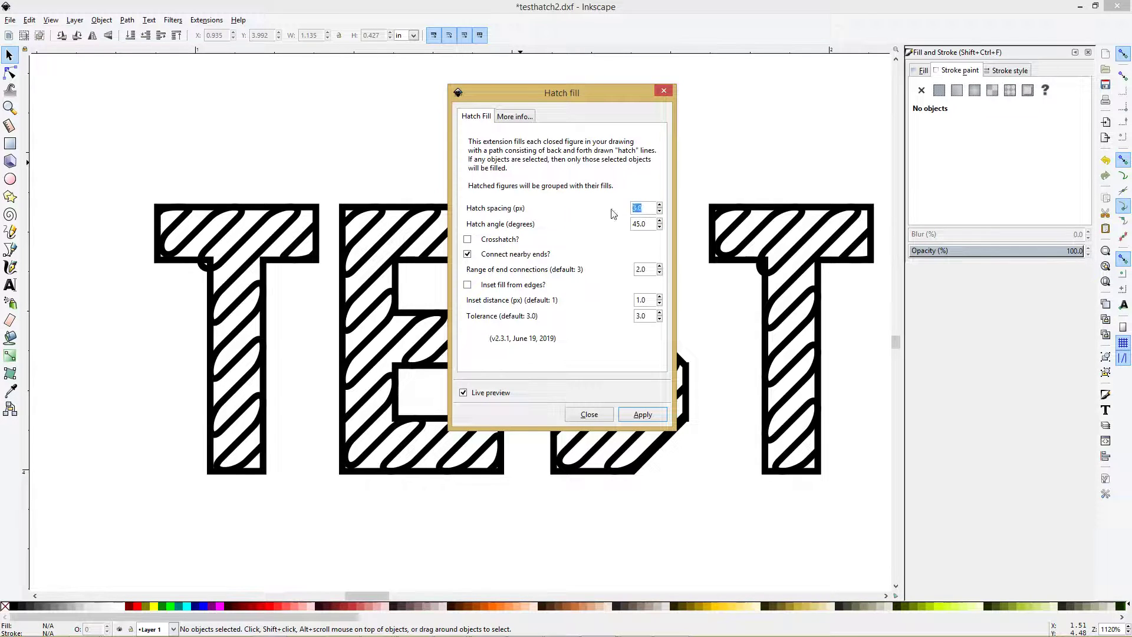
pyautogui.write('1.7')
pyautogui.click(645, 225)
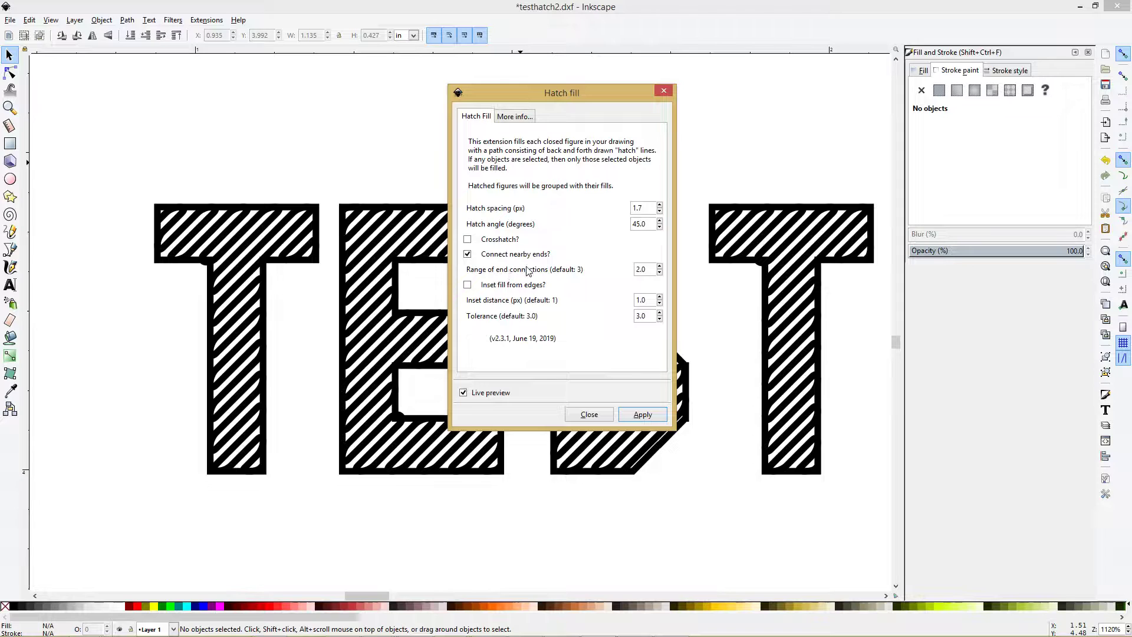
# - Preview a range of end connections of 3 and set it back to 2
pyautogui.doubleClick(642, 269)
pyautogui.write('3')
pyautogui.moveTo(648, 272); pyautogui.dragTo(621, 269)
pyautogui.write('2')
# - Preview the effect of the connect-nearby-ends and inset-fill-from-edges options, leaving ends connected and the inset off
pyautogui.click(467, 255)
pyautogui.click(236, 234)
pyautogui.click(468, 285)
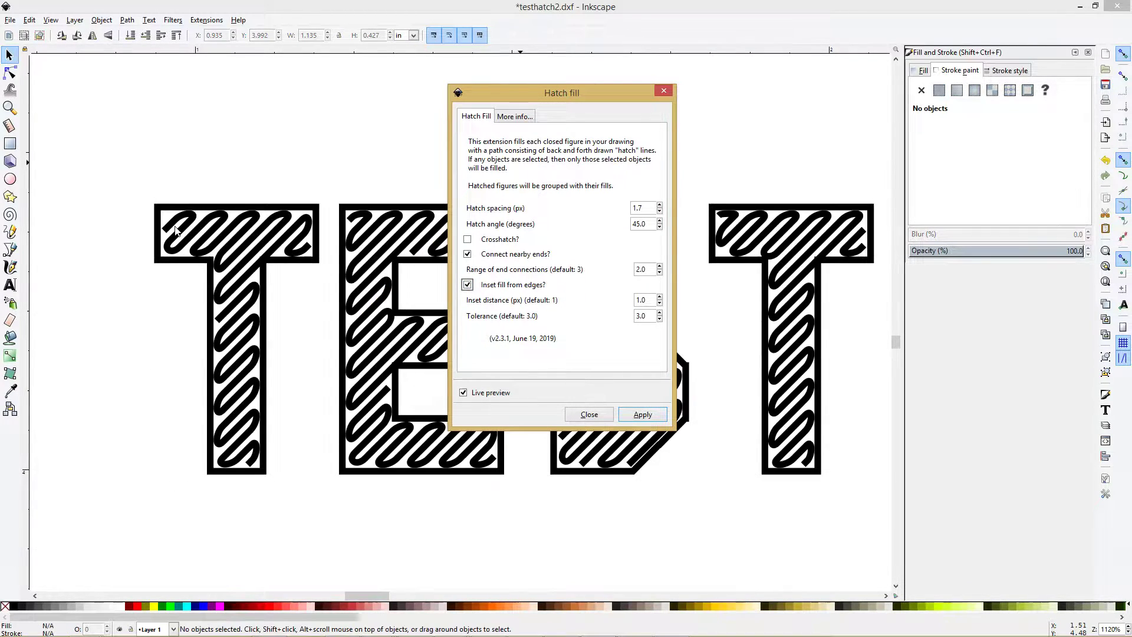
pyautogui.click(467, 285)
# - Apply the hatch fill to the TEST lettering and close the hatch settings
pyautogui.click(643, 416)
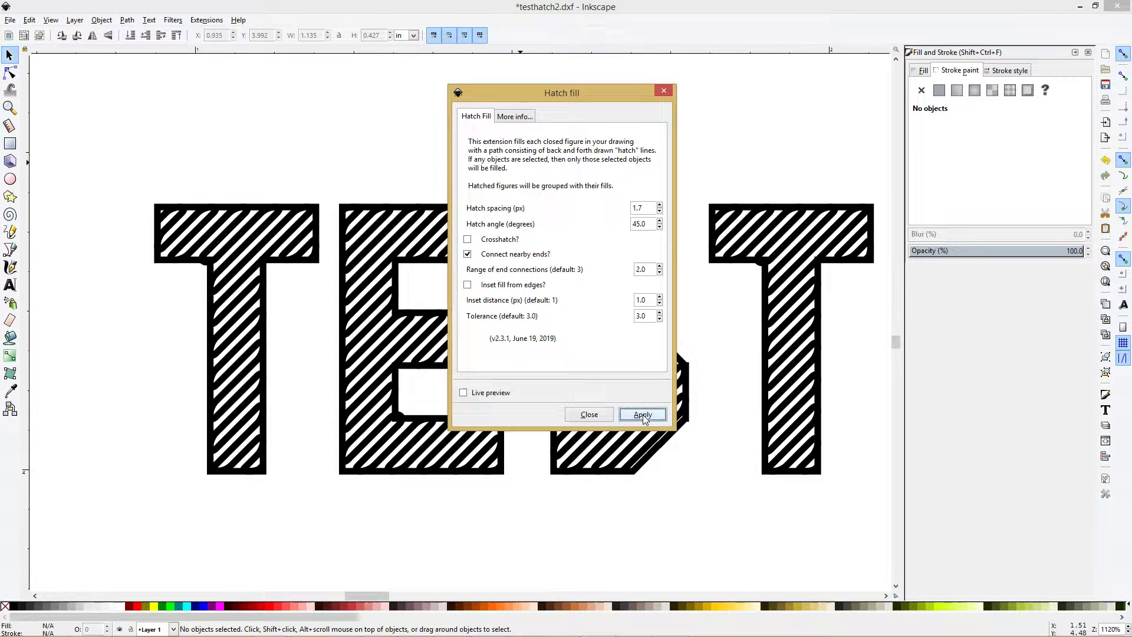
pyautogui.click(665, 91)
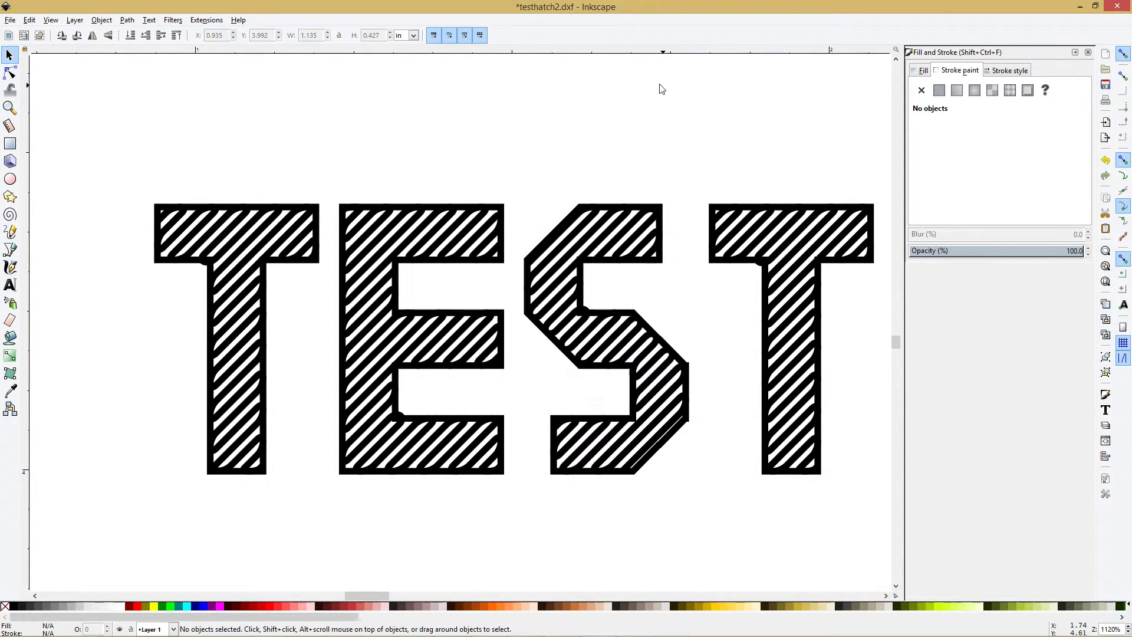
# - Save the hatched drawing as temp.dxf in the Desktop Cutting Plotter (AutoCAD DXF R14) format, accepting the LWPOLYLINE and inch export options
pyautogui.click(11, 20)
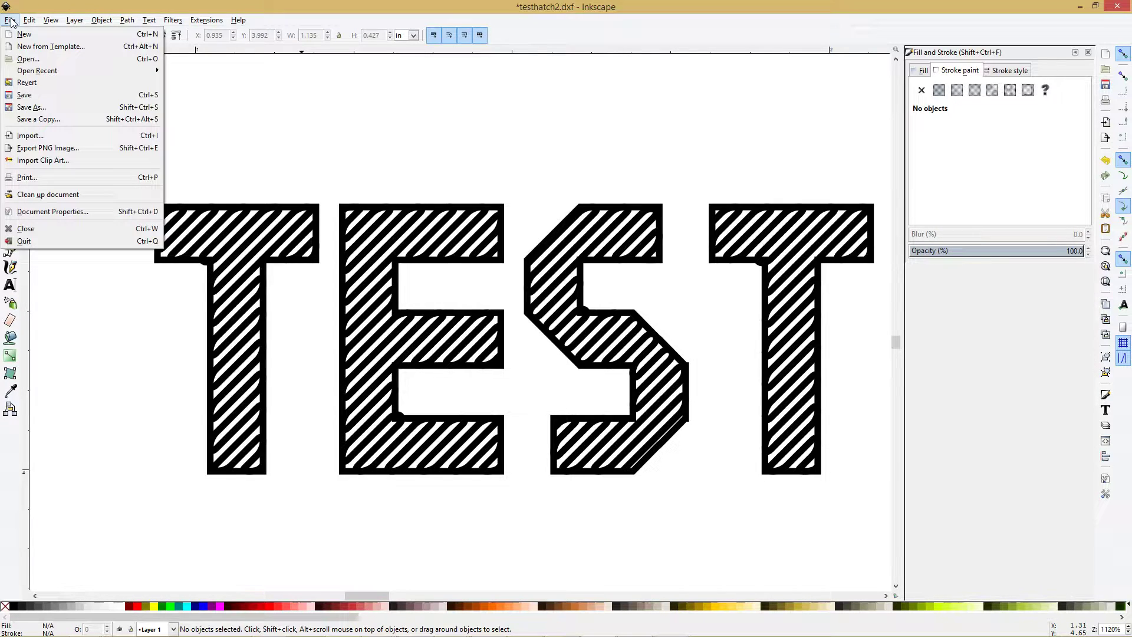
pyautogui.click(58, 107)
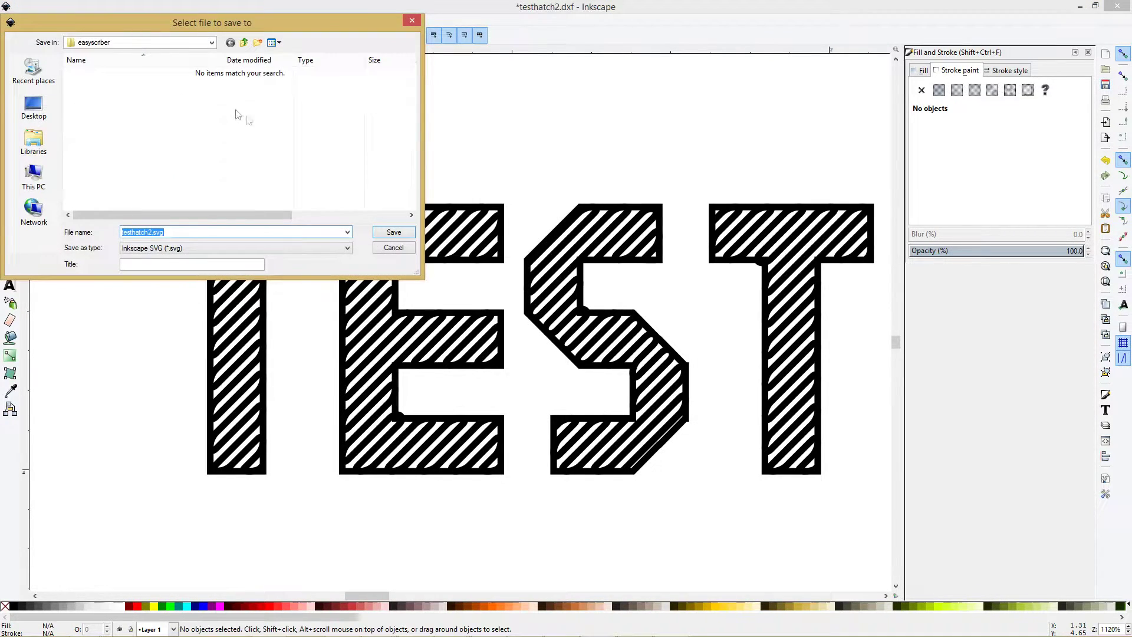
pyautogui.click(346, 250)
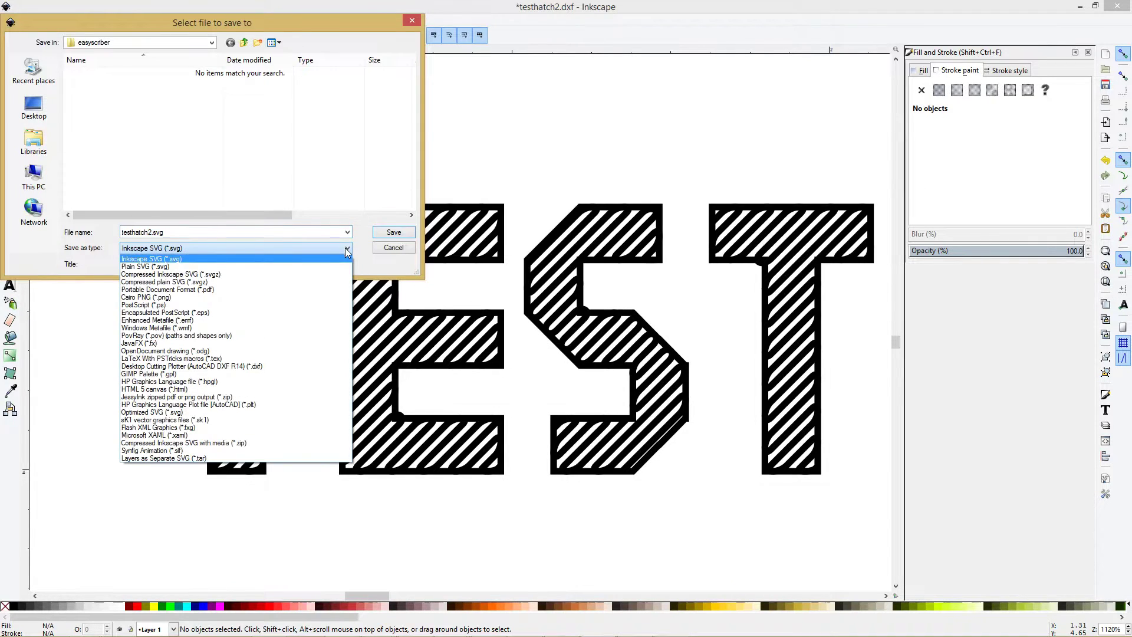
pyautogui.click(252, 366)
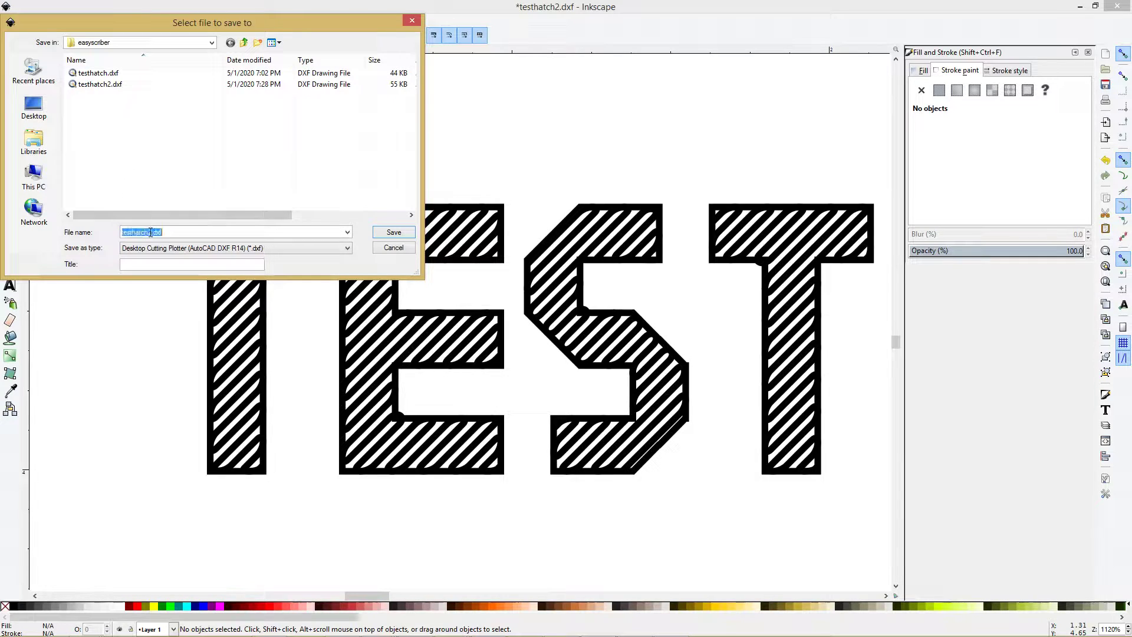
pyautogui.moveTo(149, 231); pyautogui.dragTo(122, 232)
pyautogui.press('BackSpace')
pyautogui.write('te')
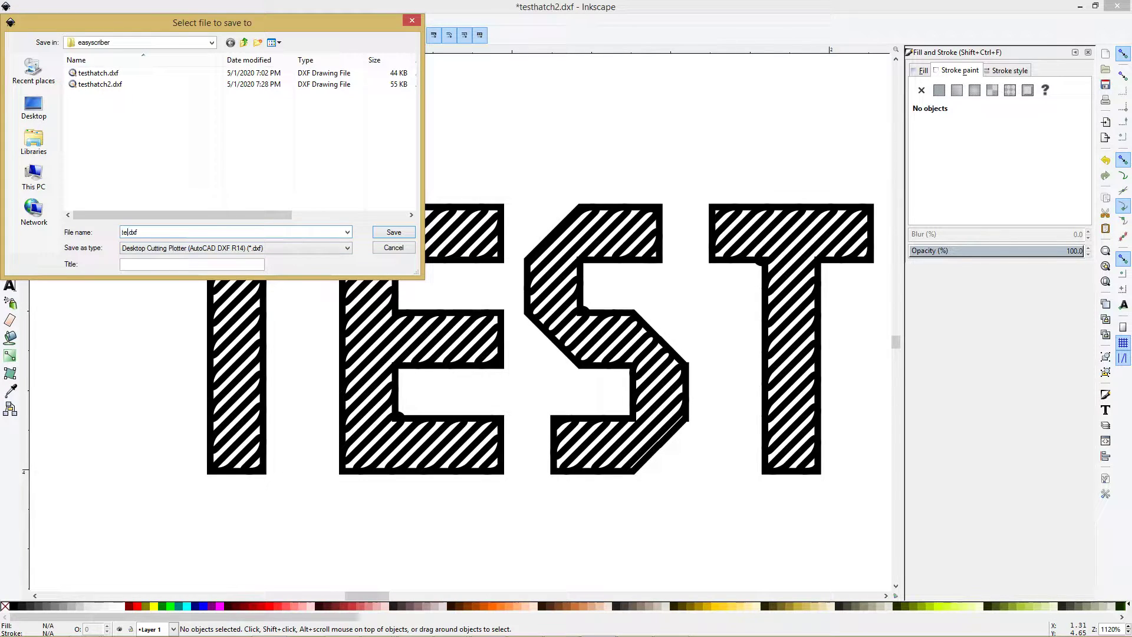
pyautogui.write('mp')
pyautogui.click(394, 234)
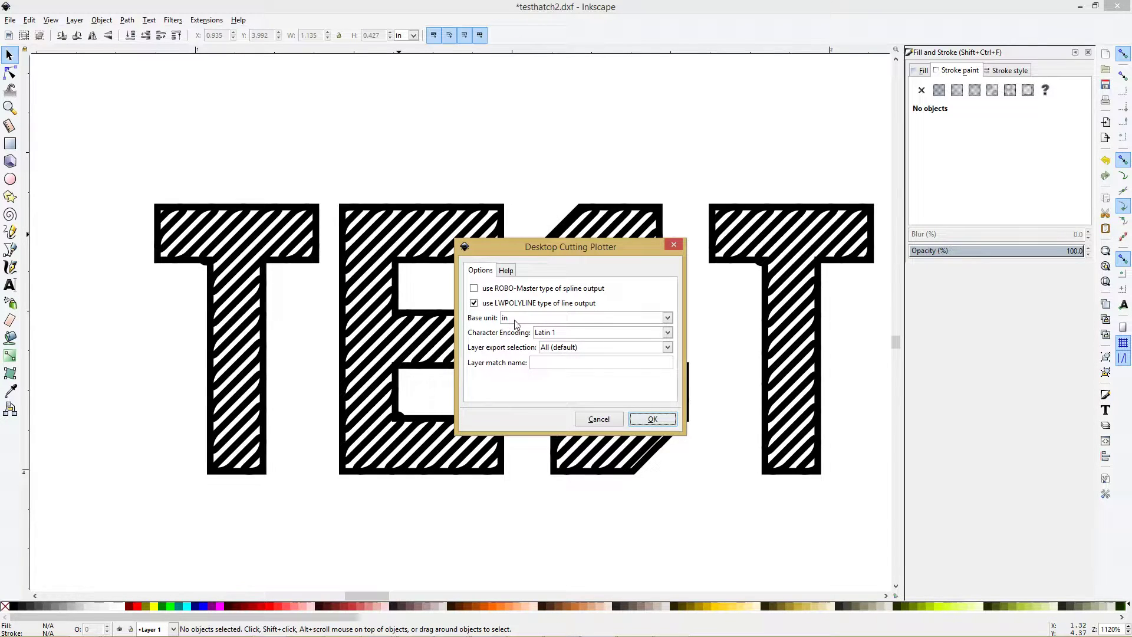
pyautogui.click(669, 419)
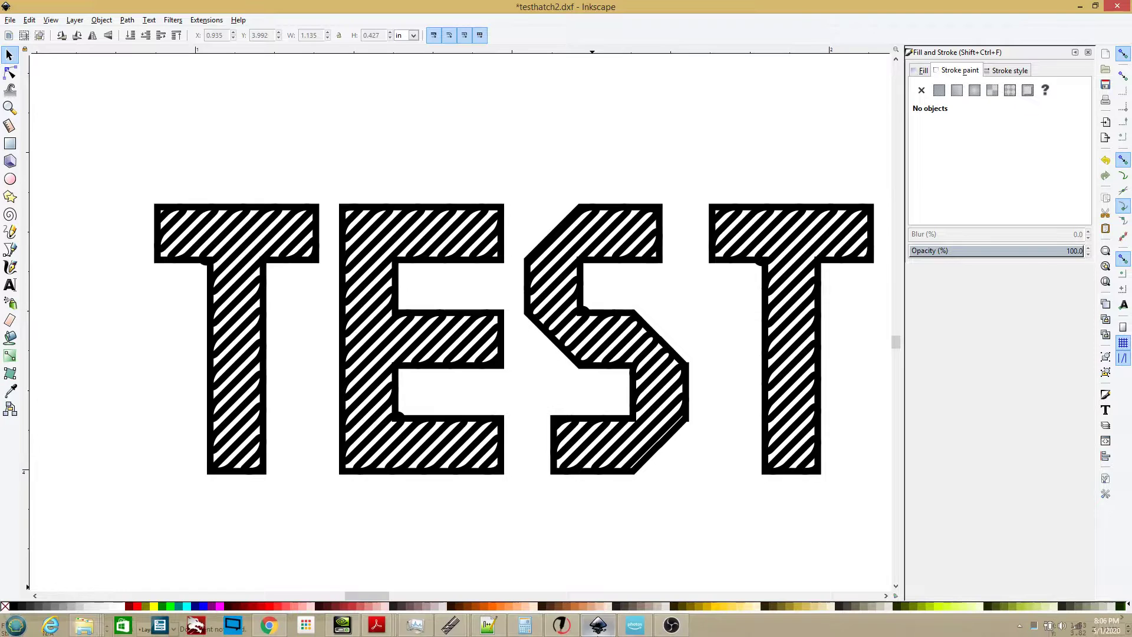
# - Switch to SheetCam and open the T3 EasyScriber tool for editing
pyautogui.moveTo(449, 625)
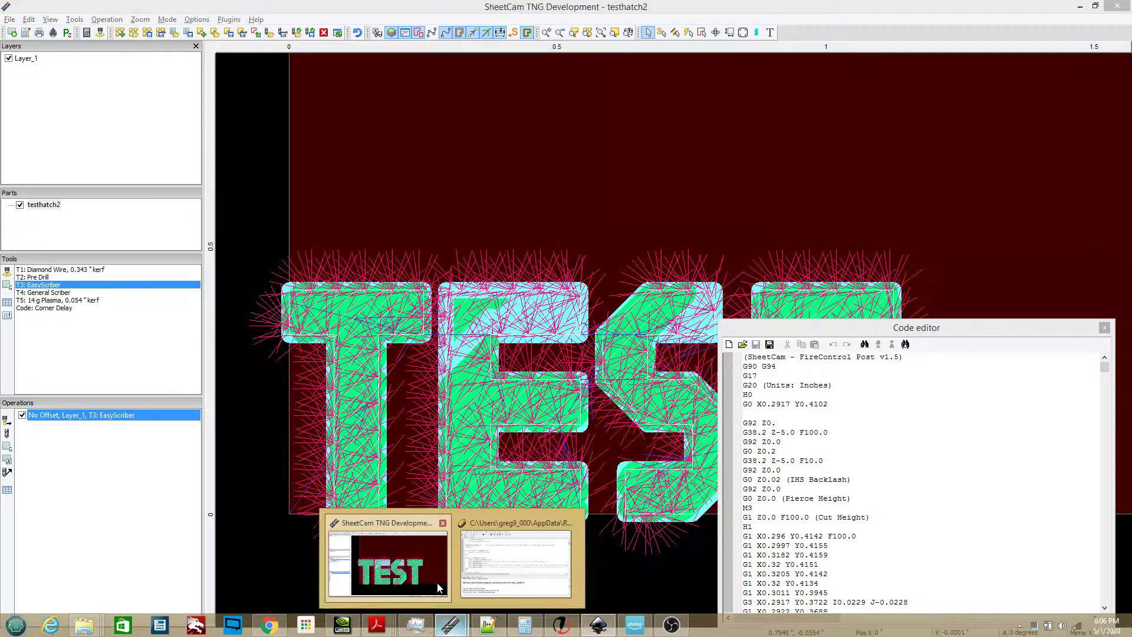
pyautogui.click(437, 582)
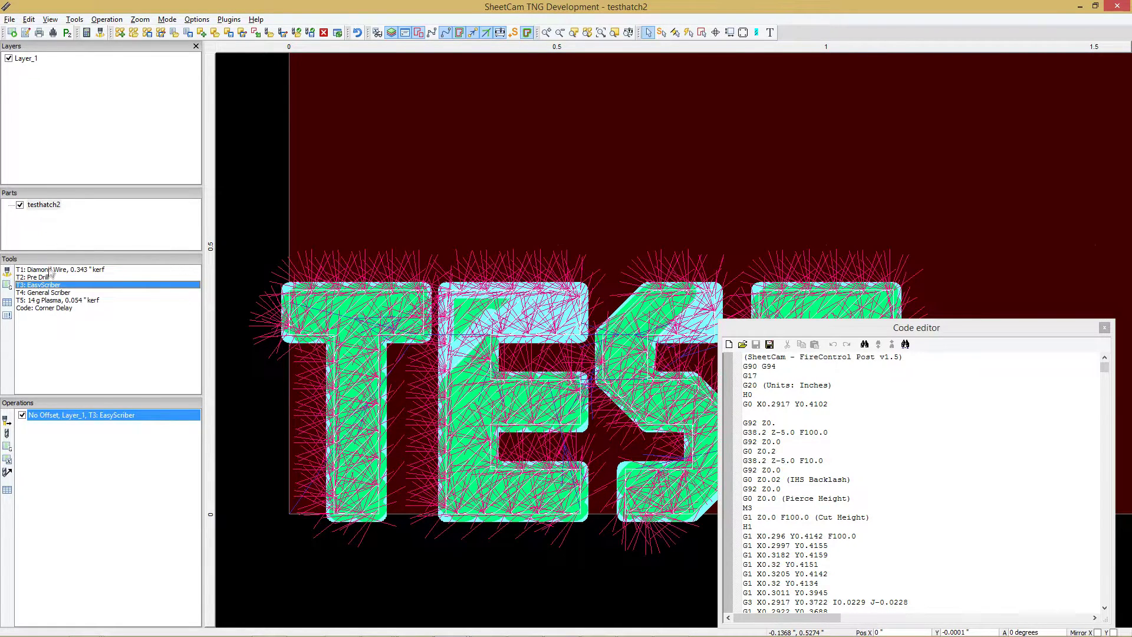
pyautogui.rightClick(51, 288)
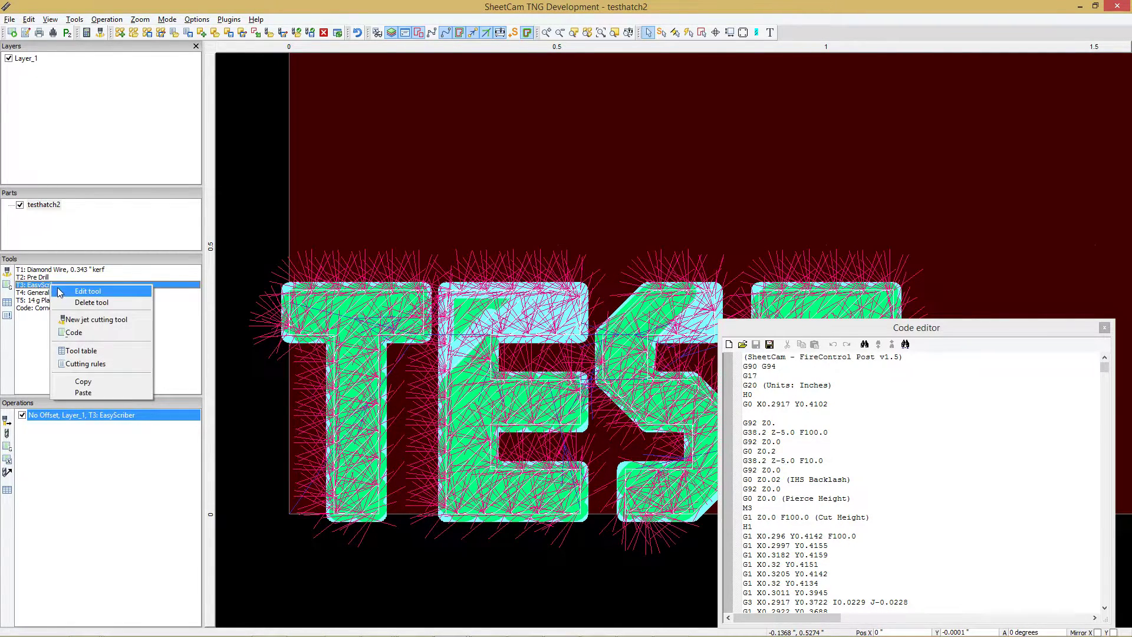
pyautogui.click(62, 293)
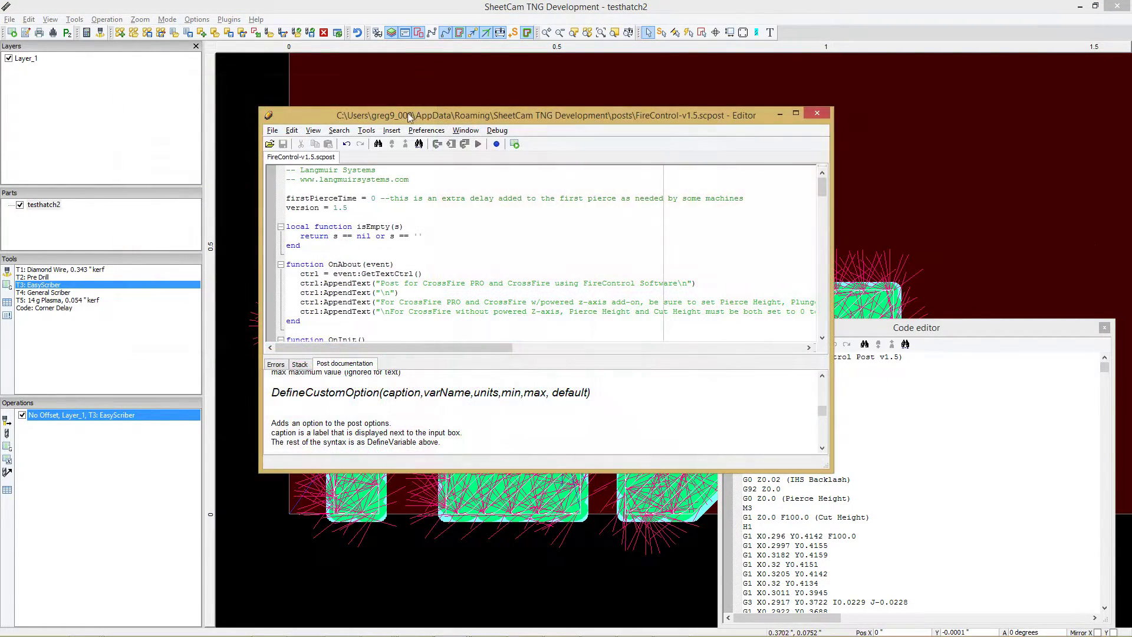
# - Examine the MarkerTool condition and the IHS and pierce code of the OnPenDown function in the FireControl-v1.5 post processor
pyautogui.moveTo(410, 117); pyautogui.dragTo(549, 114)
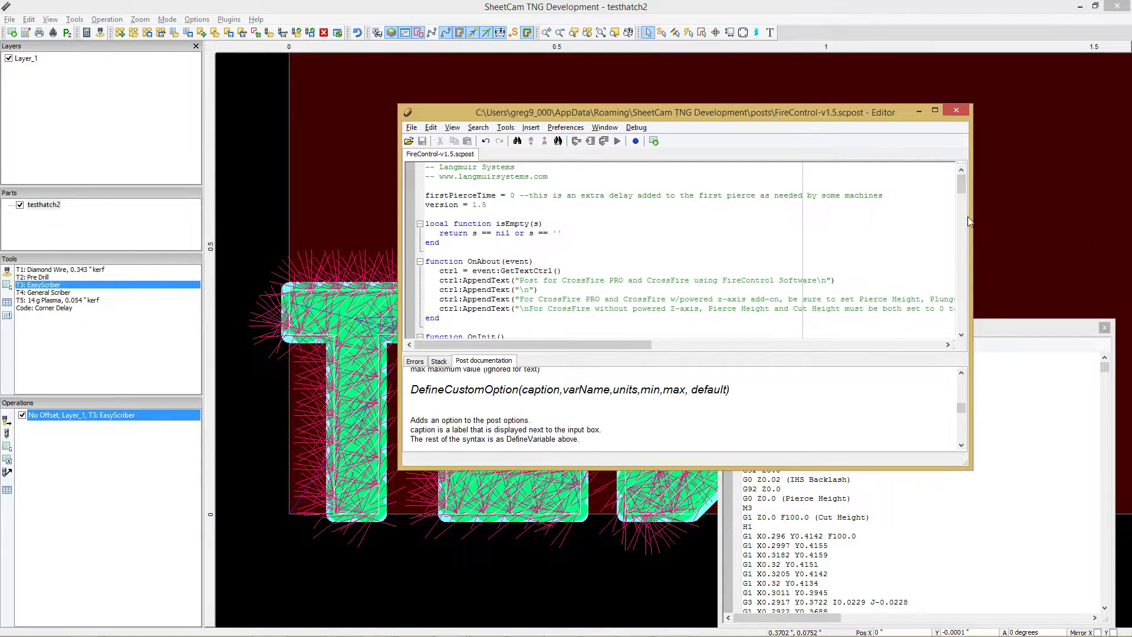
pyautogui.moveTo(963, 178); pyautogui.dragTo(940, 275)
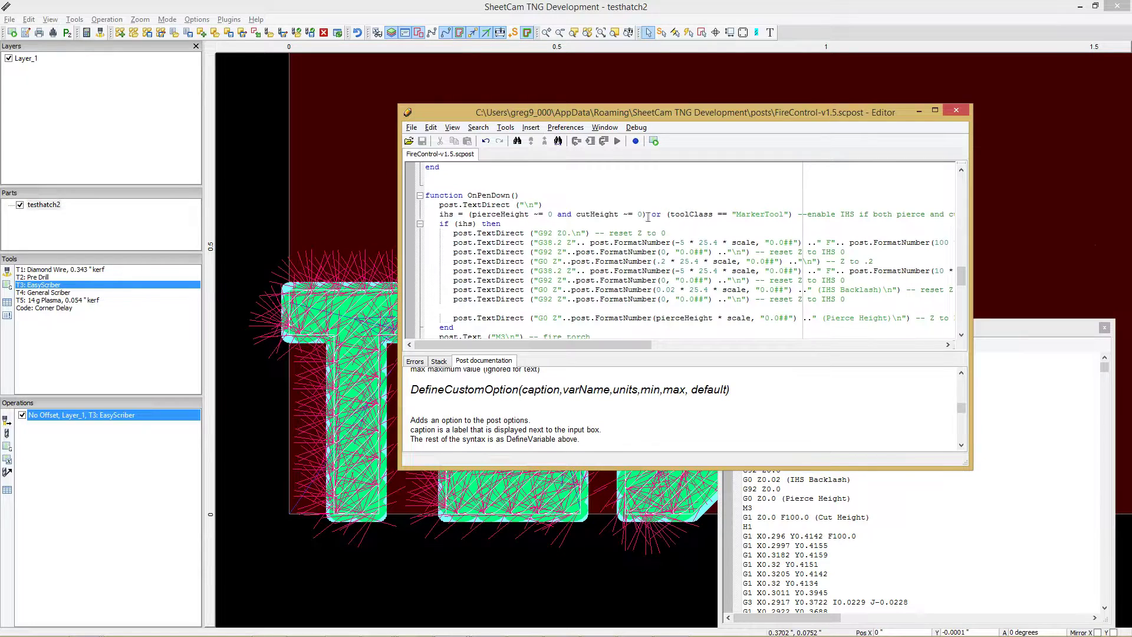
pyautogui.moveTo(647, 217); pyautogui.dragTo(803, 214)
pyautogui.click(737, 220)
pyautogui.scroll(-5, 712, 246)
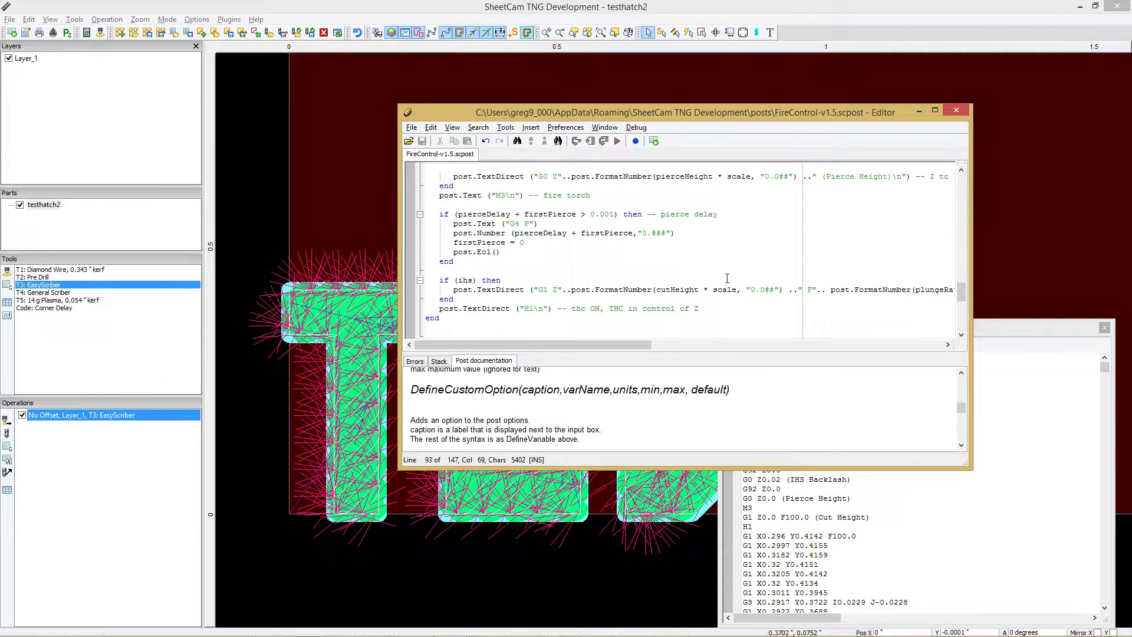
pyautogui.scroll(2, 712, 264)
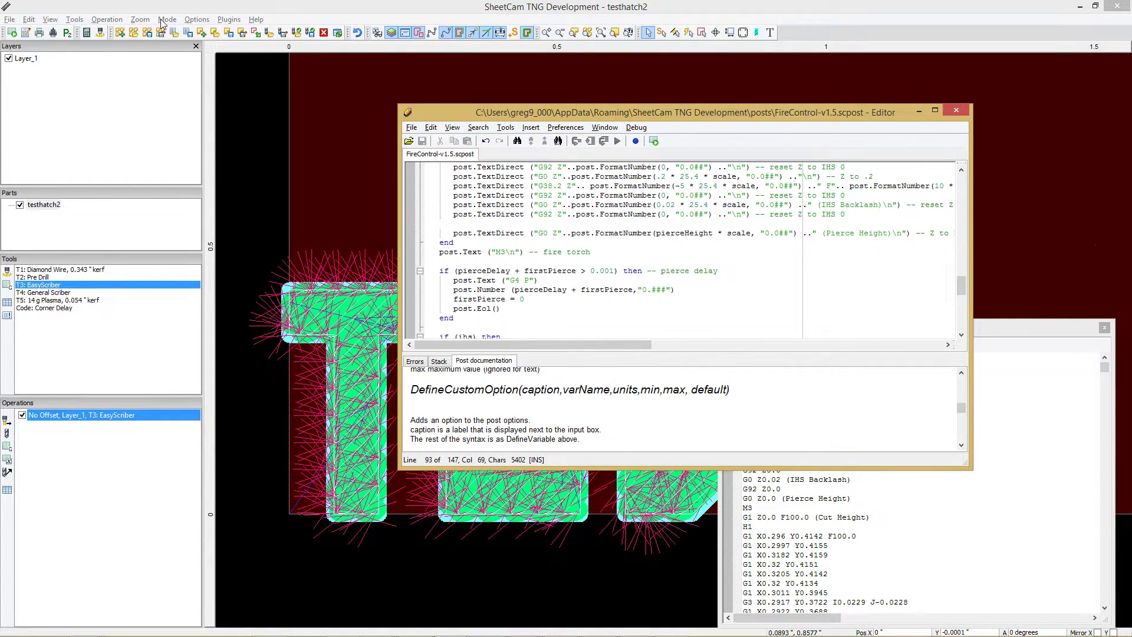
# - Open the EasyScriber plate marker's tool settings
pyautogui.rightClick(49, 287)
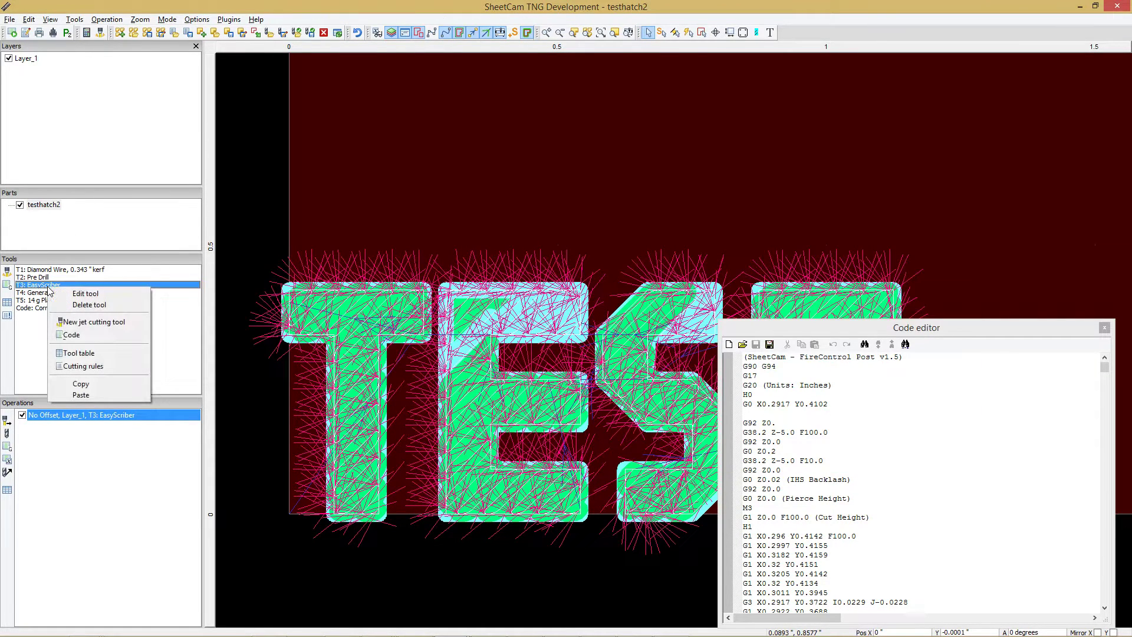
pyautogui.click(81, 293)
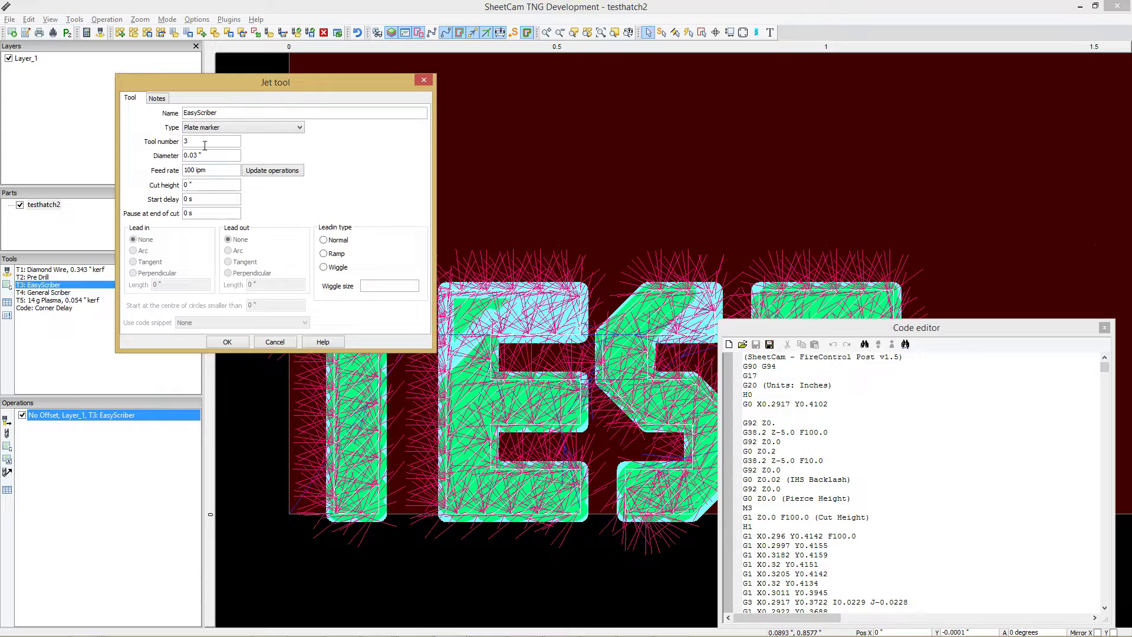